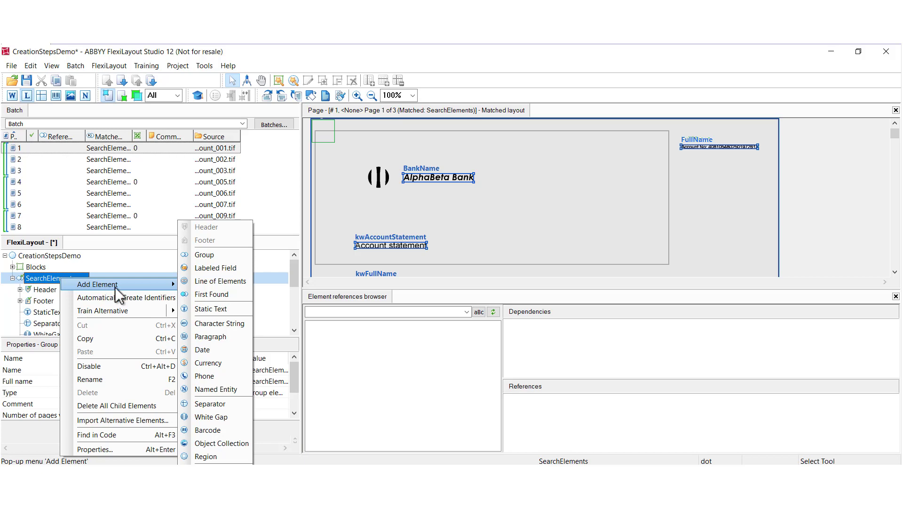
Add a Repeating Group element to SearchElements and open its repetition settings.
left_click(218, 470)
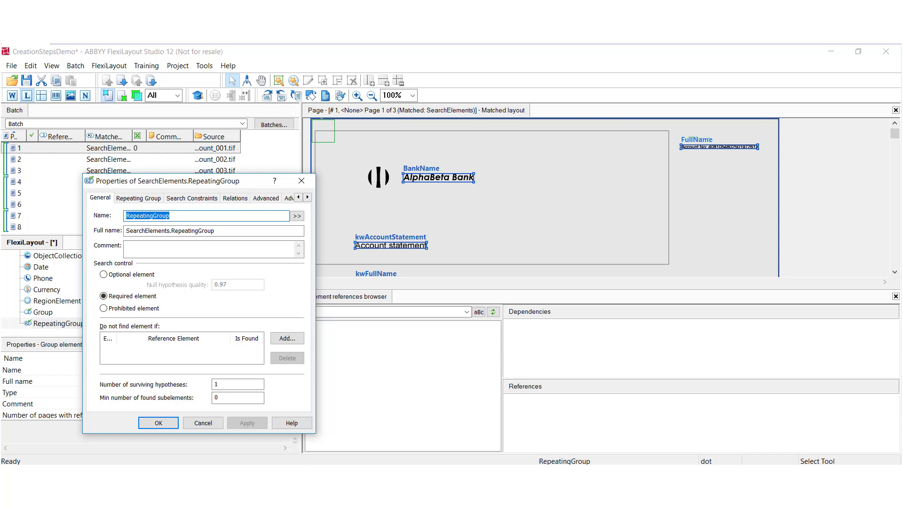
left_click(139, 199)
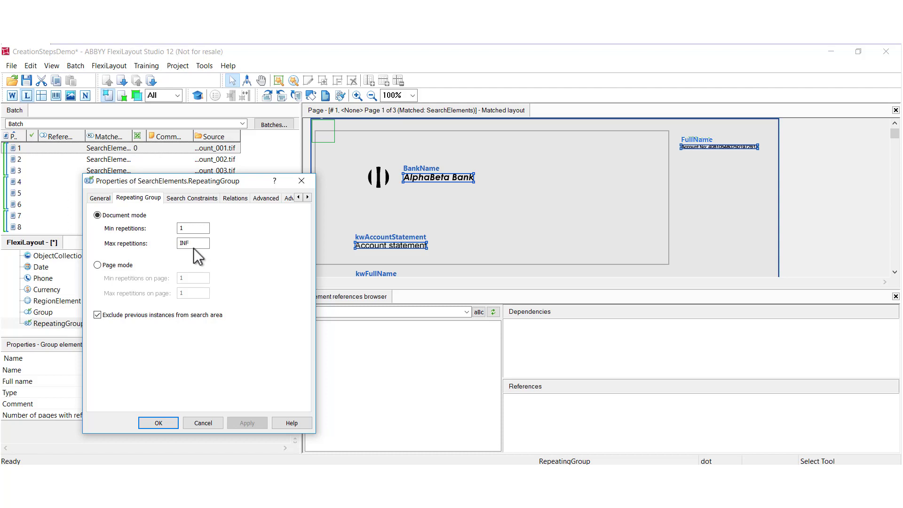
Try page mode for the repeating group with a minimum and maximum of 3 repetitions on page, and discard the settings.
left_click(108, 265)
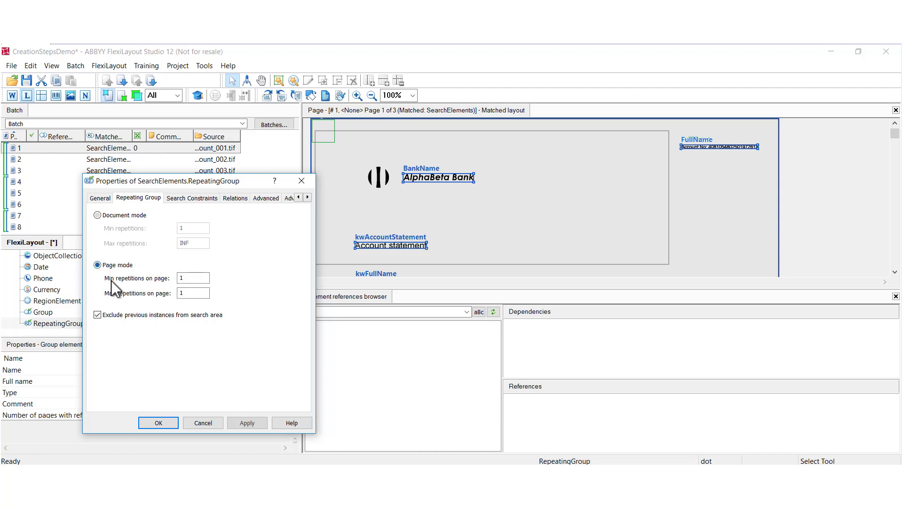
double_click(188, 278)
type("3")
double_click(181, 293)
type("3")
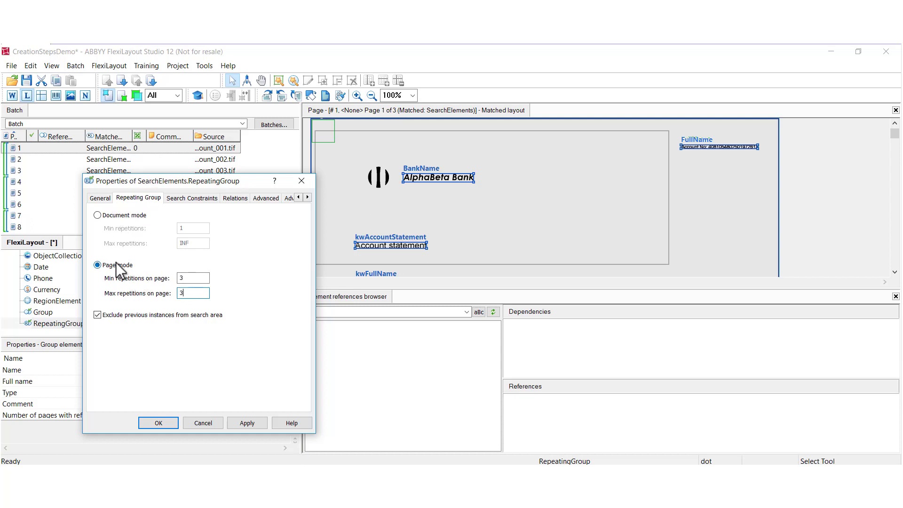
left_click(206, 422)
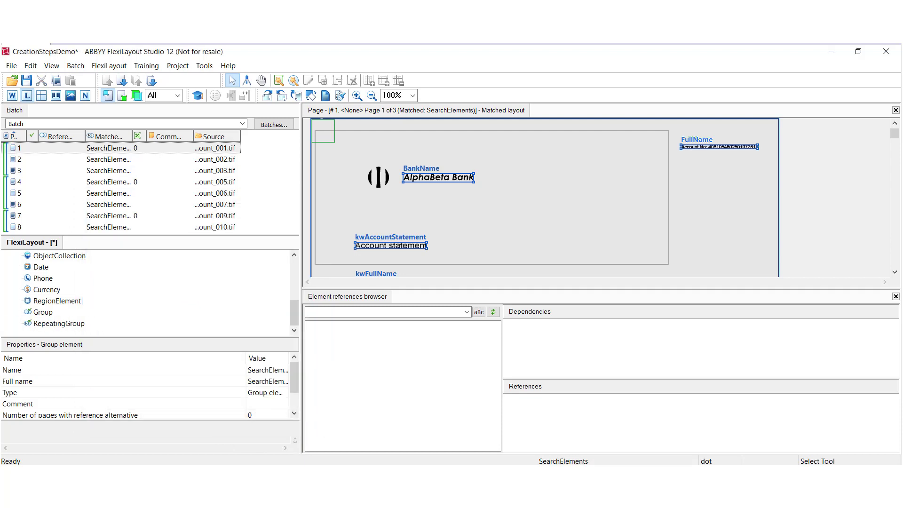
Add a First Found element to SearchElements, look over its search constraints and close its properties without changes.
left_click_drag(292, 315, 296, 272)
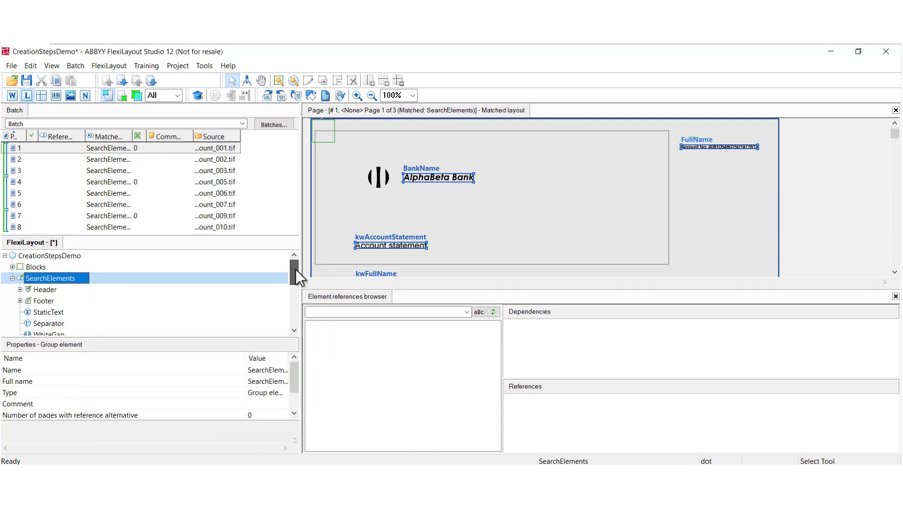
right_click(69, 278)
mouse_move(105, 284)
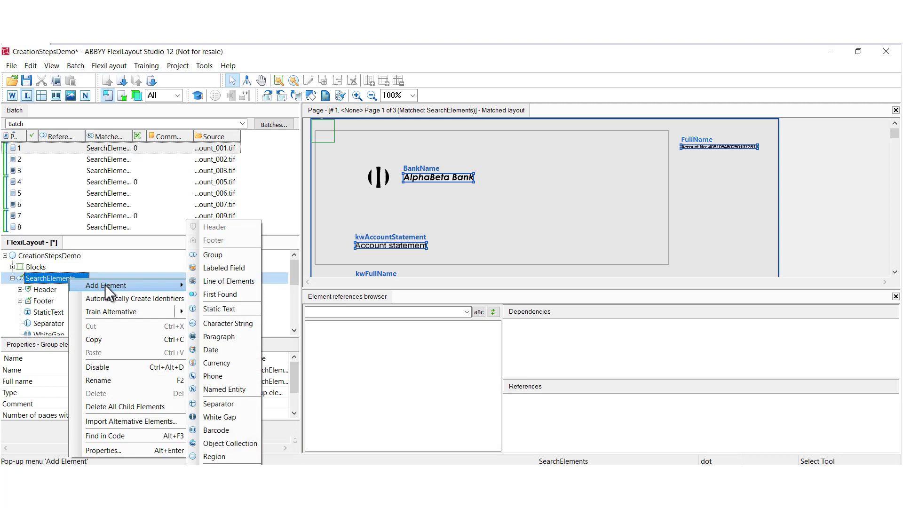
left_click(221, 294)
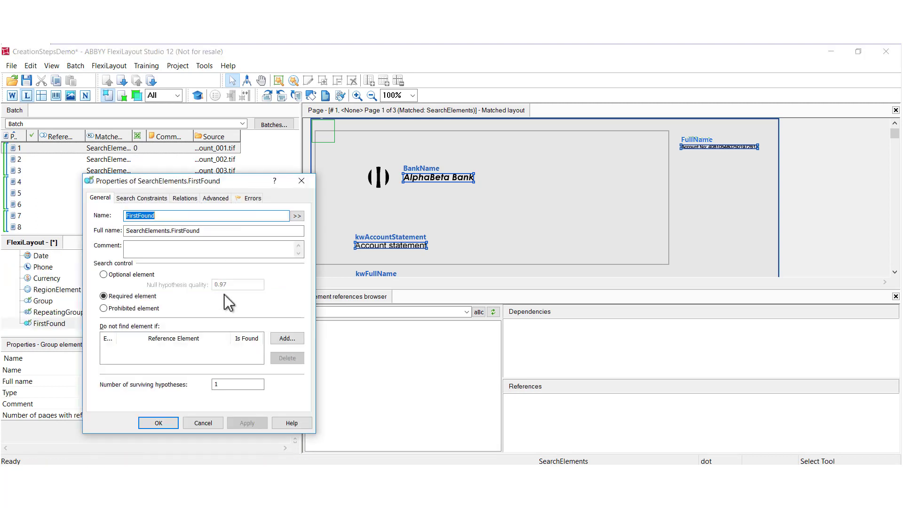
left_click(144, 199)
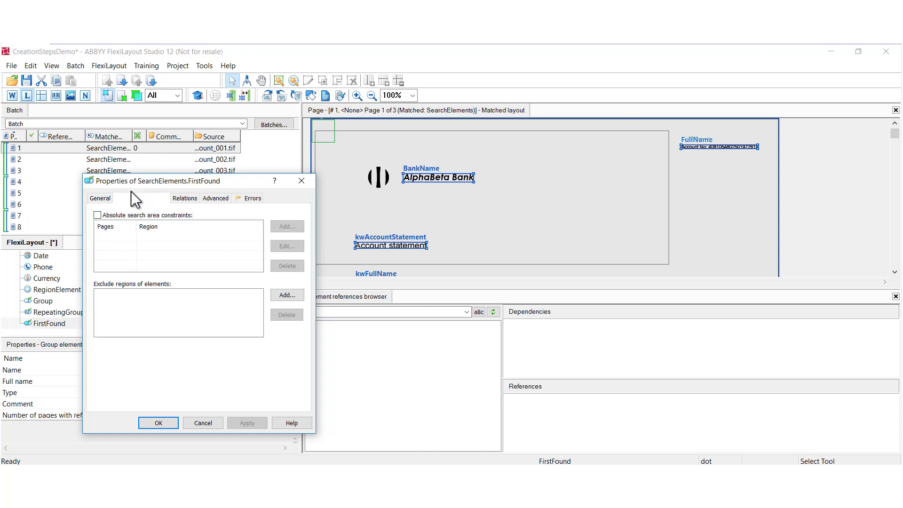
left_click(100, 198)
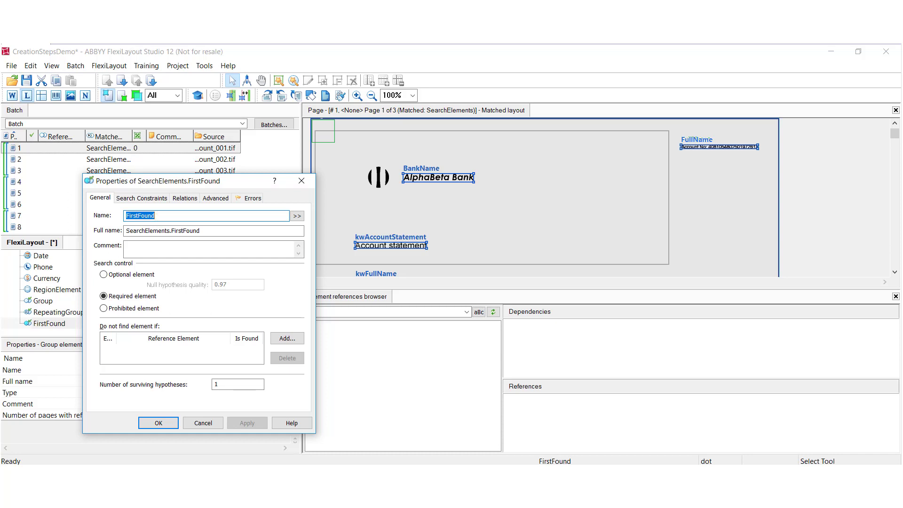
left_click(199, 422)
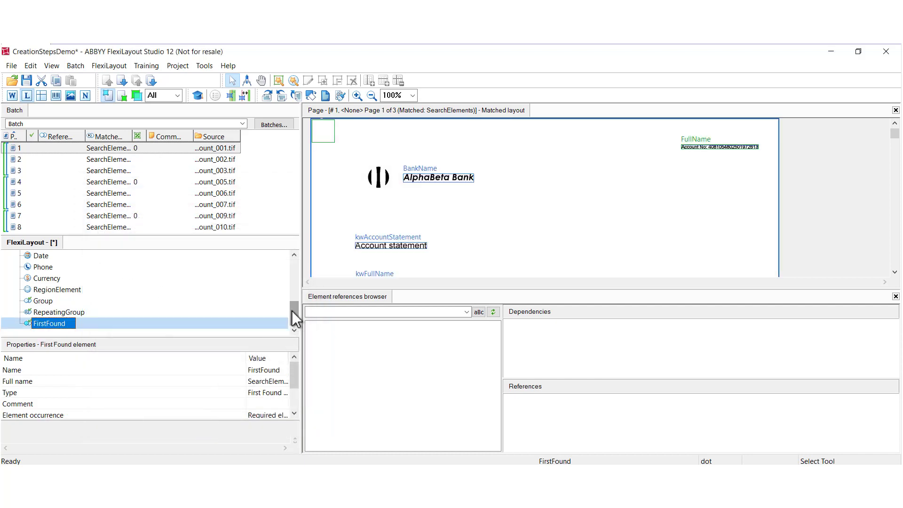
Add a Labeled Field element to SearchElements and open its label text settings.
left_click_drag(291, 310, 292, 256)
right_click(50, 277)
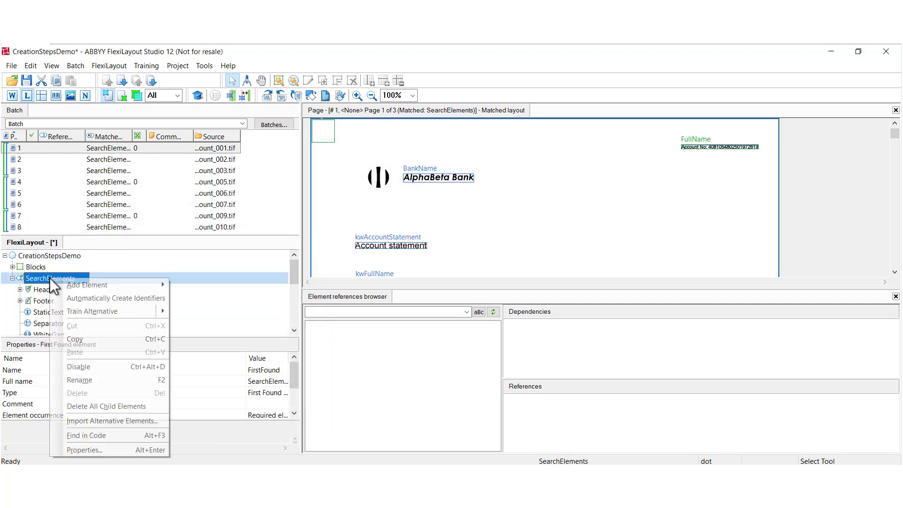
mouse_move(94, 284)
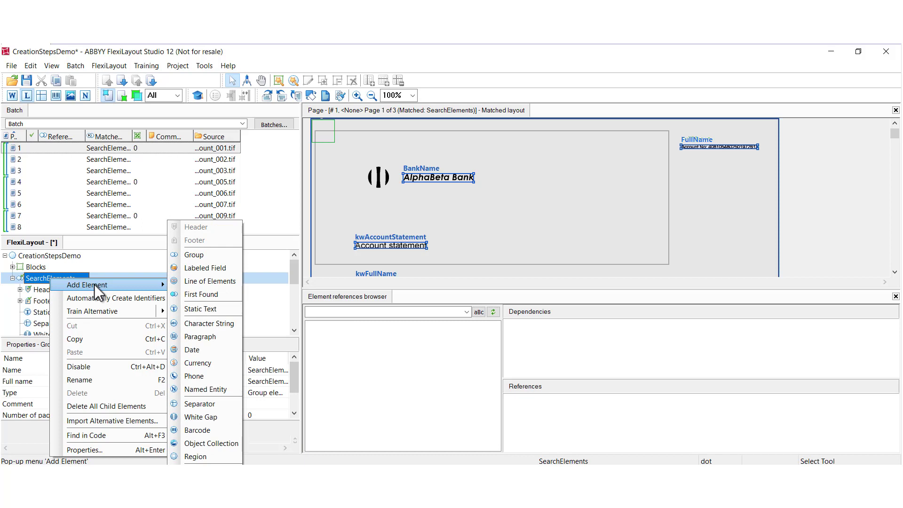
left_click(210, 268)
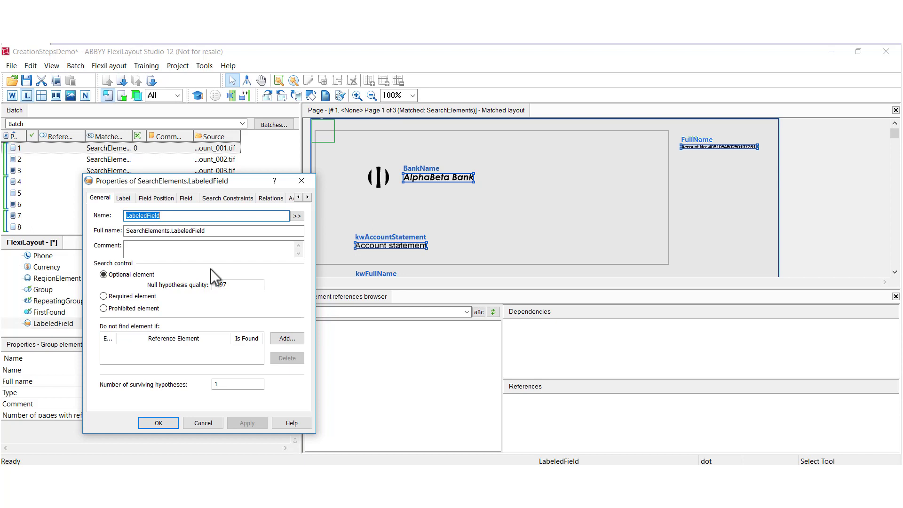
left_click(124, 198)
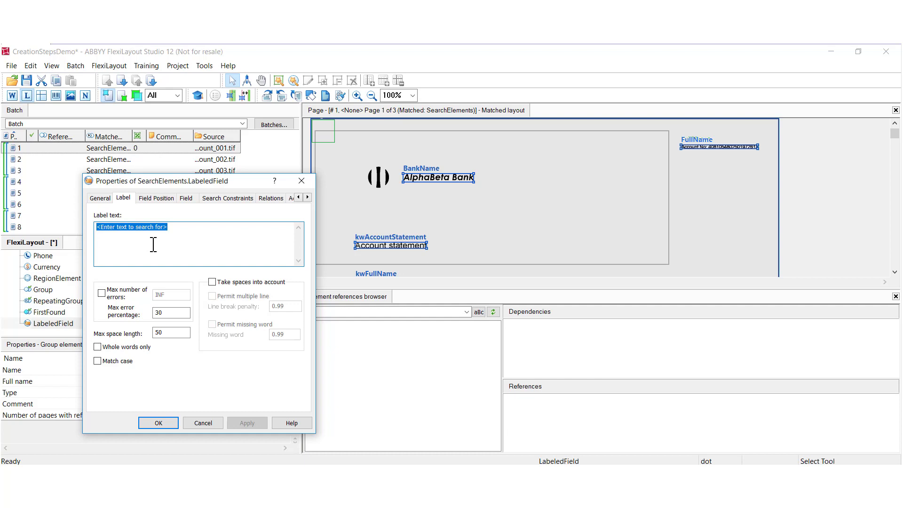
Try the field position "Left of field name" for the labeled field and return to its label text settings.
left_click(160, 197)
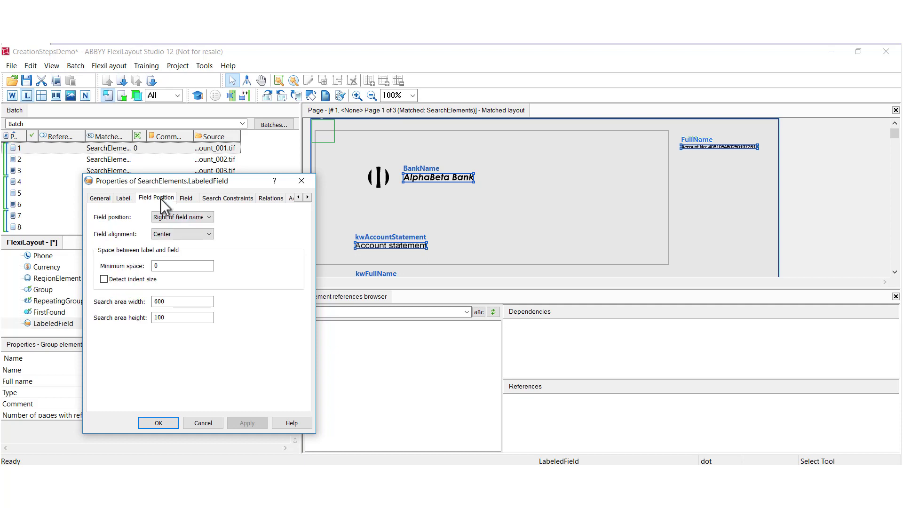
left_click(190, 216)
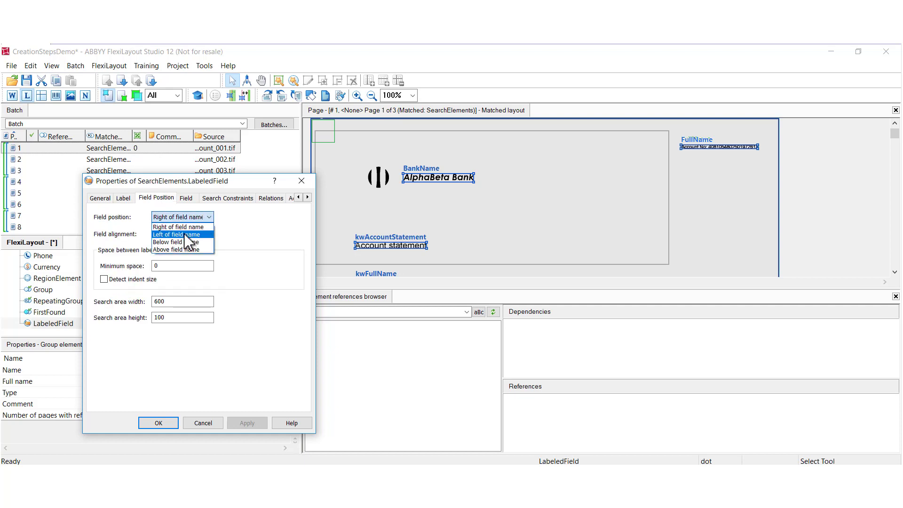
left_click(185, 235)
left_click(155, 215)
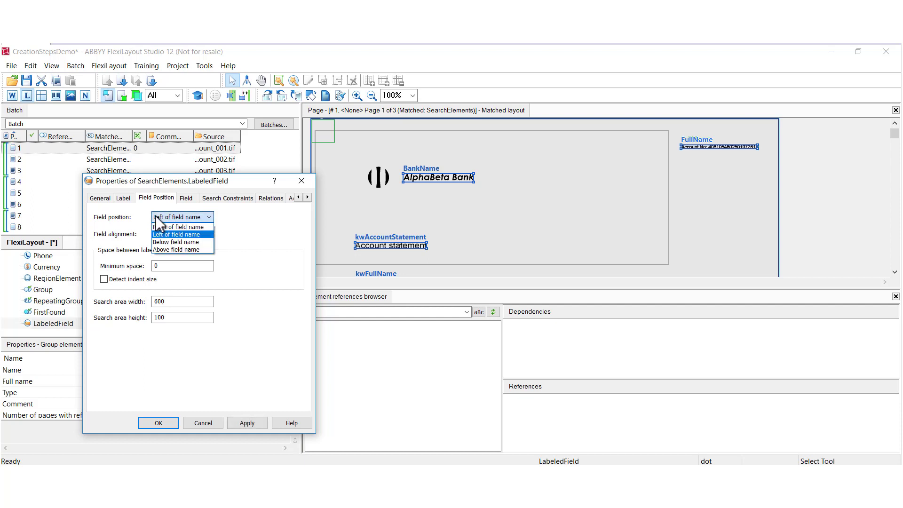
left_click(237, 216)
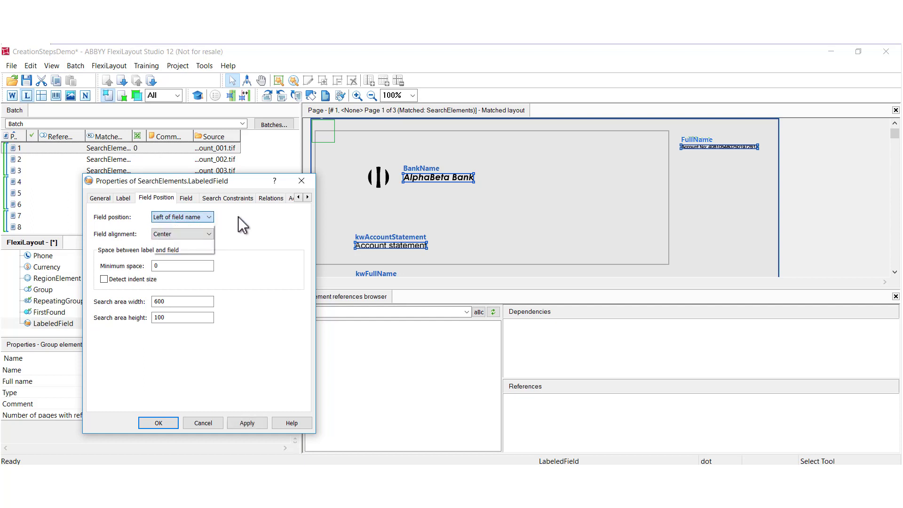
left_click(124, 200)
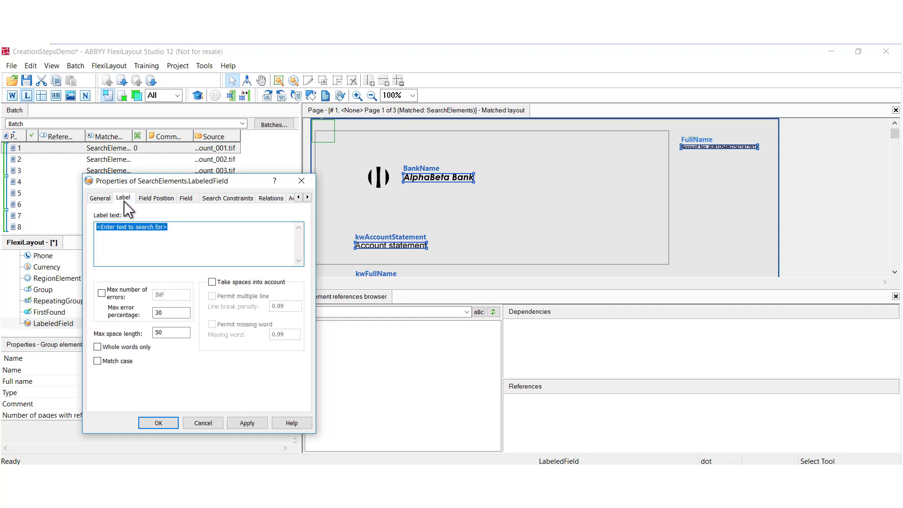
Try Character string, Date, Currency and Any text as the labeled field's content, recheck the field position and discard the property changes.
left_click(183, 196)
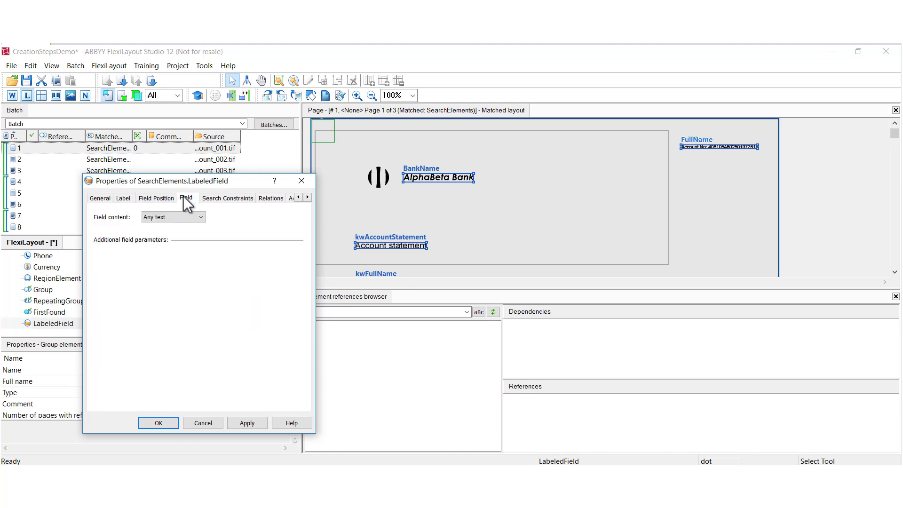
left_click(189, 217)
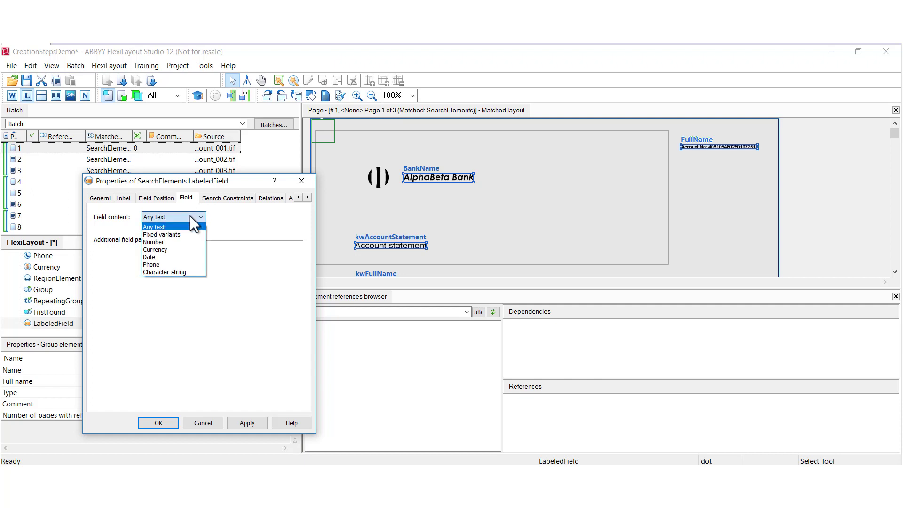
left_click(169, 272)
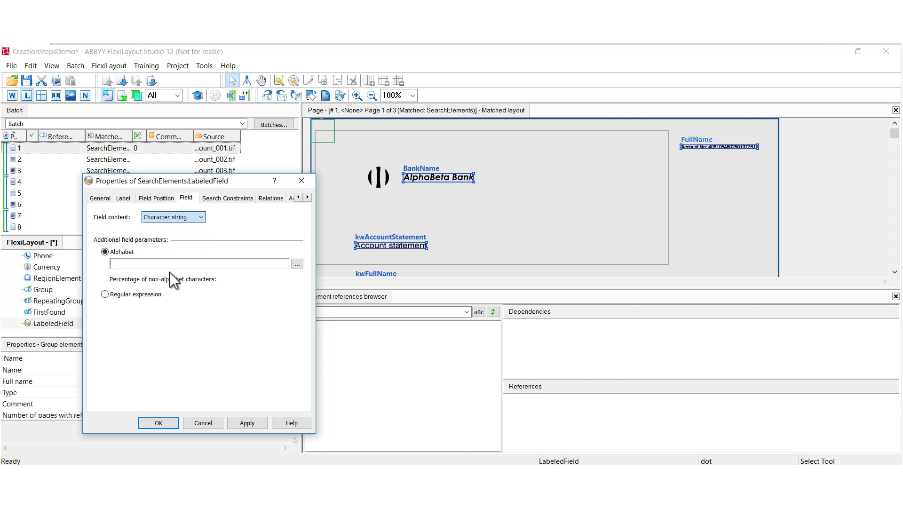
left_click(193, 217)
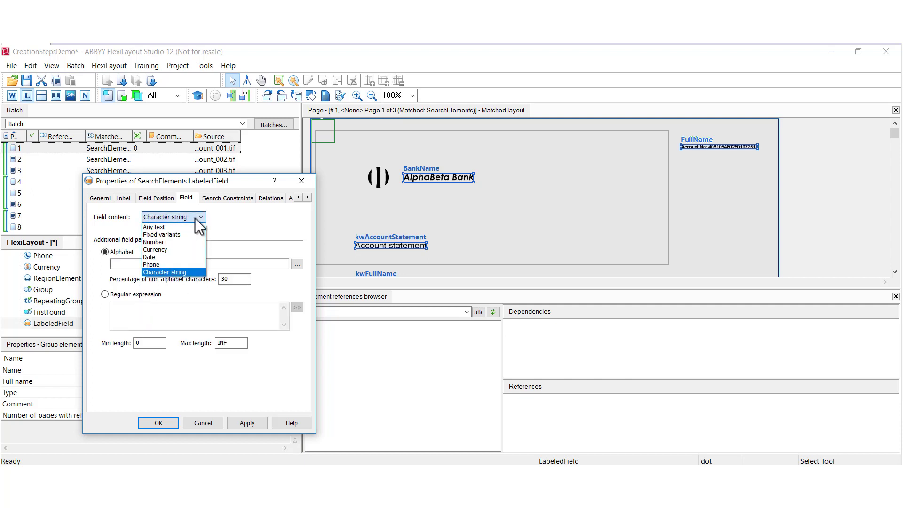
left_click(156, 258)
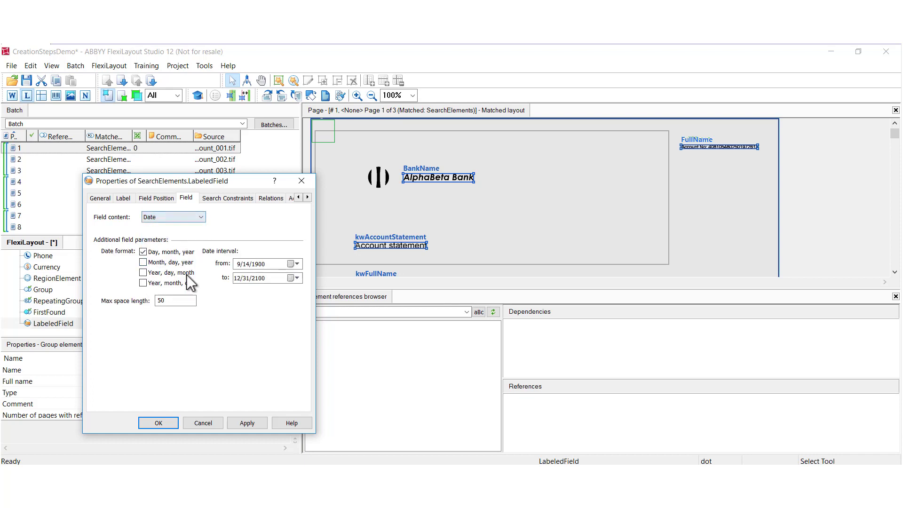
left_click(194, 218)
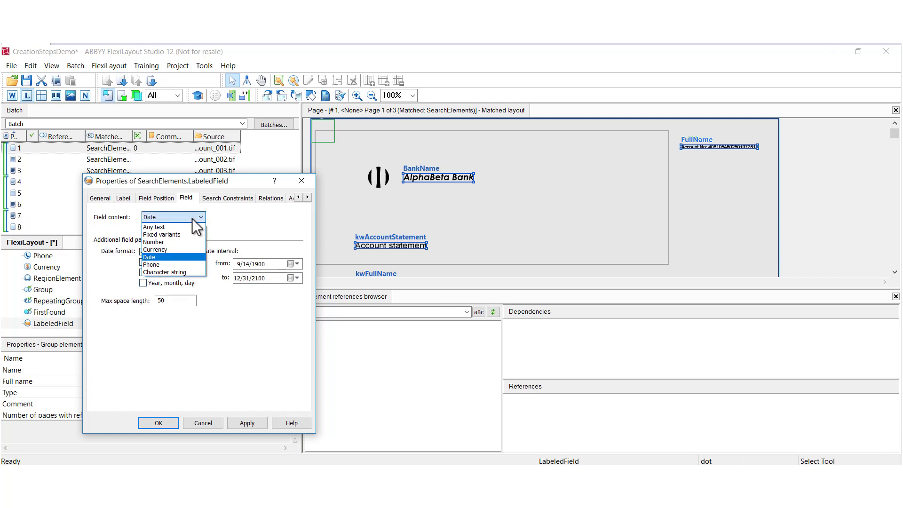
left_click(166, 250)
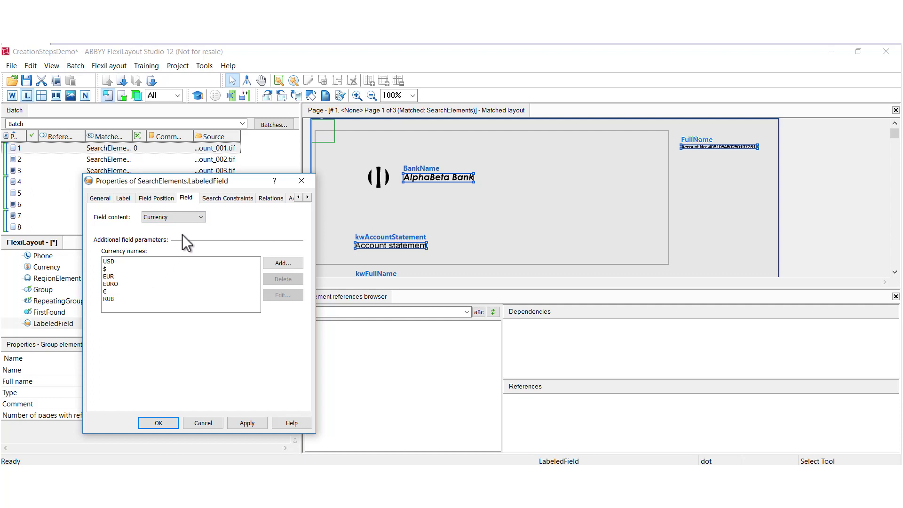
left_click(190, 218)
left_click(159, 226)
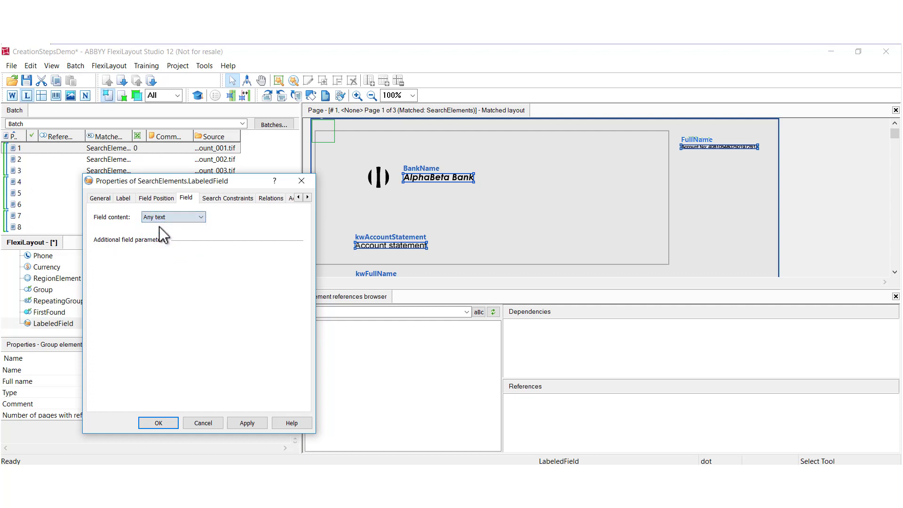
left_click(151, 198)
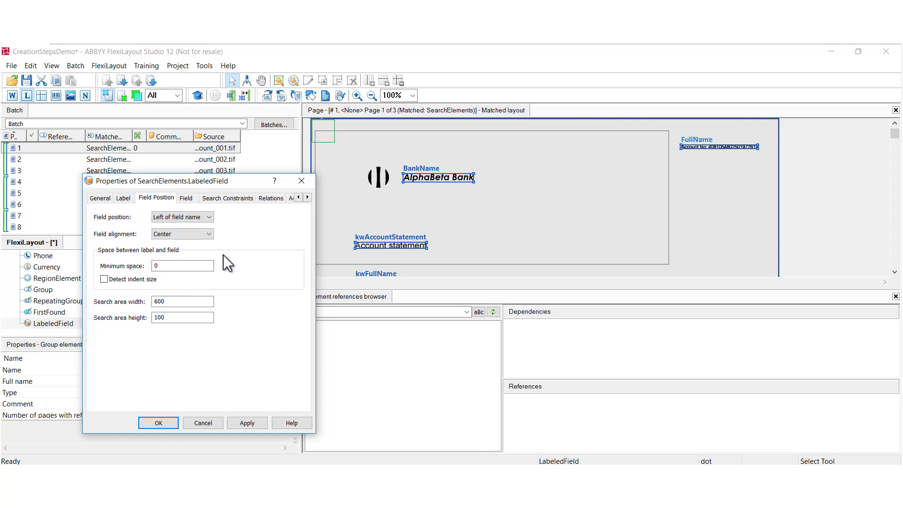
left_click(204, 423)
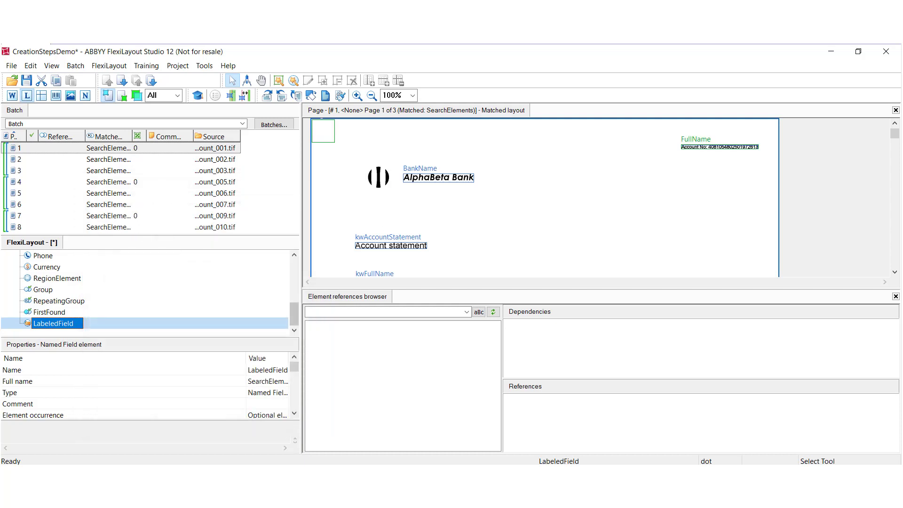
Examine the Header and Footer elements of SearchElements one after the other.
left_click_drag(292, 309, 291, 268)
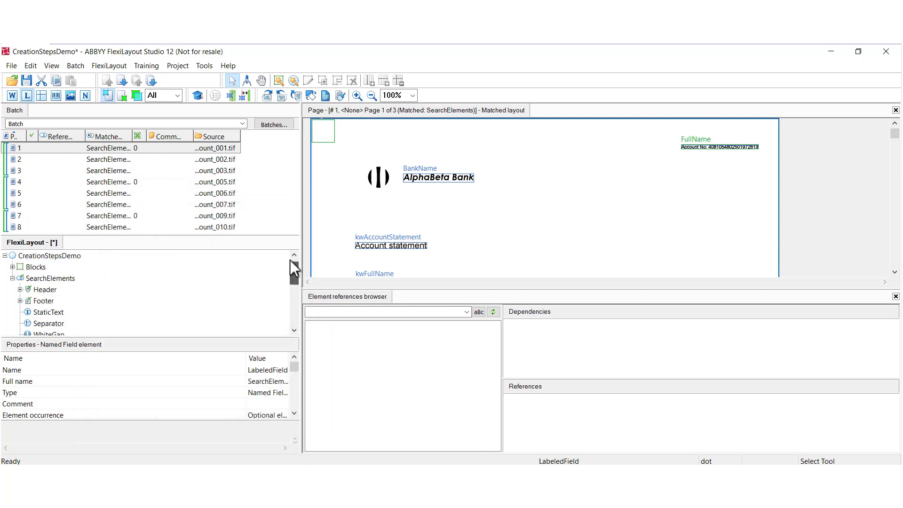
right_click(48, 280)
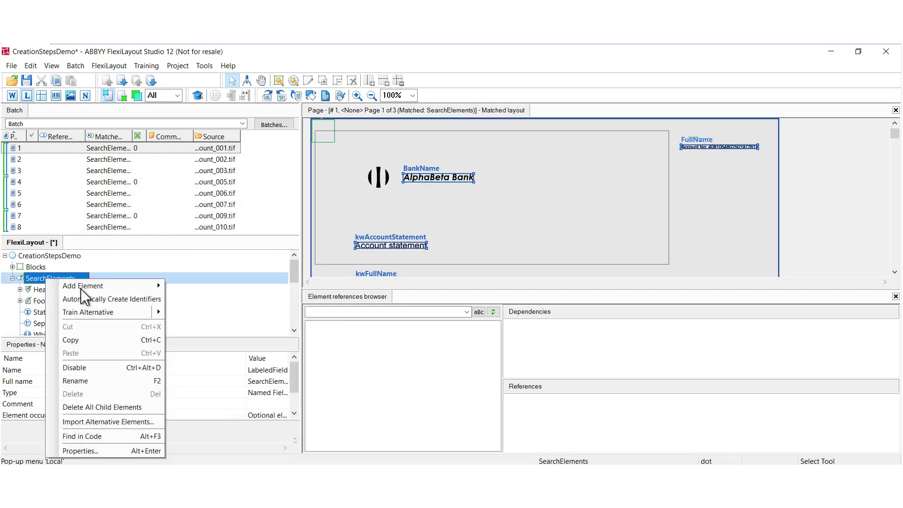
left_click(40, 312)
left_click(34, 288)
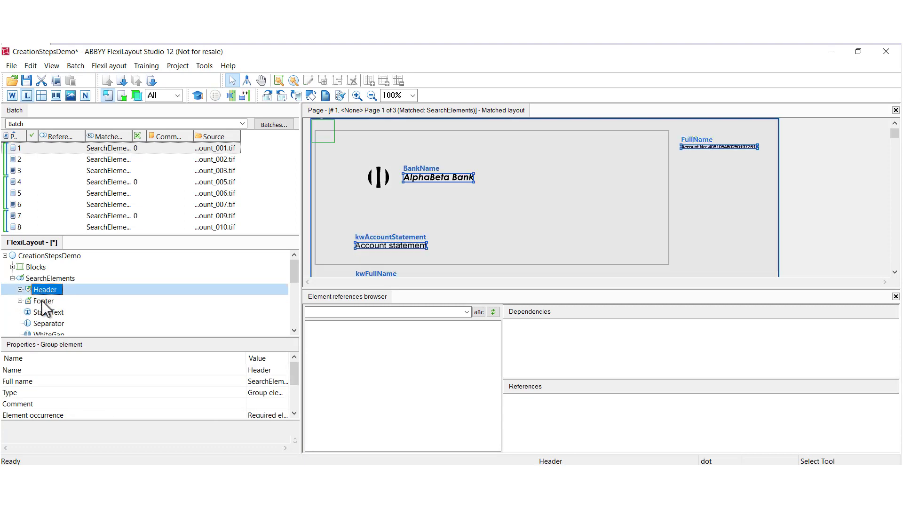
left_click(41, 301)
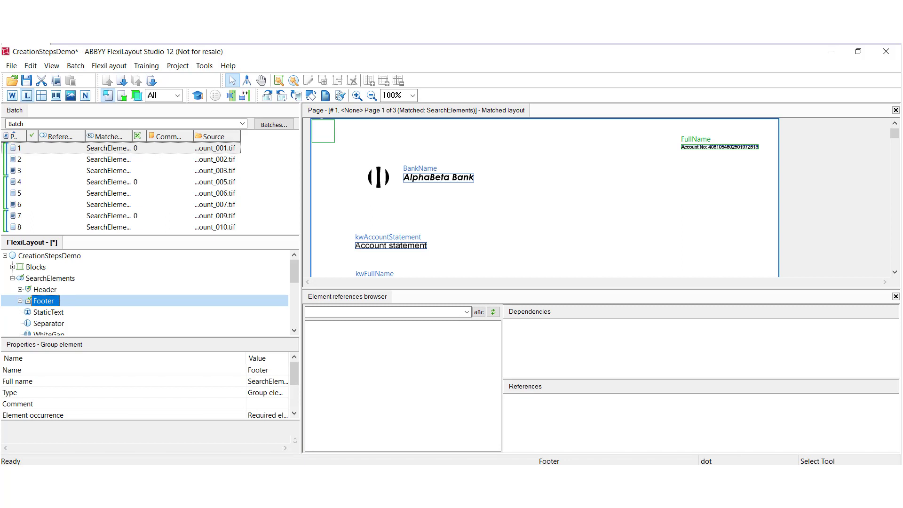
Add another search element to the SearchElements group.
right_click(61, 277)
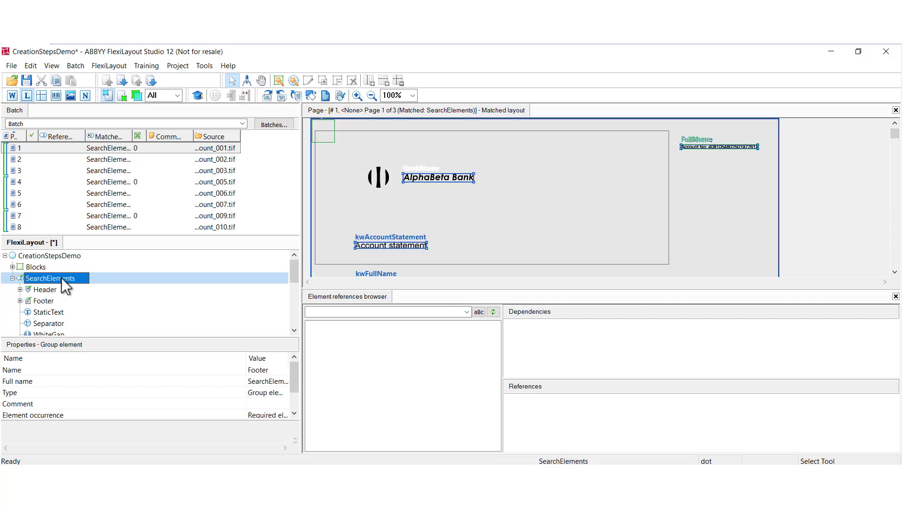
mouse_move(108, 284)
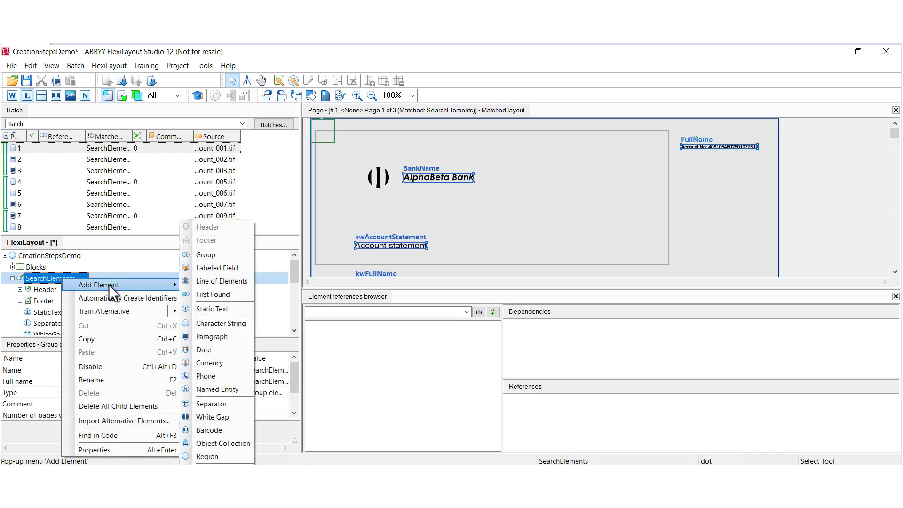
left_click(209, 462)
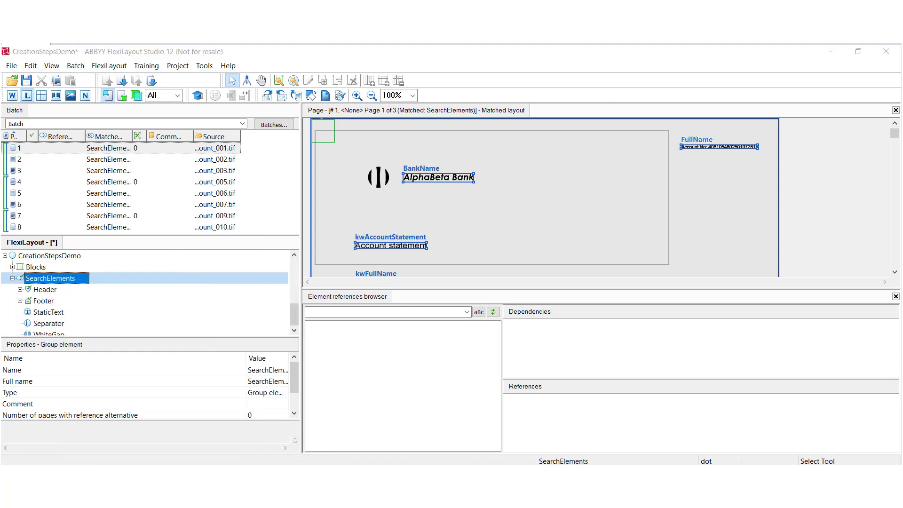